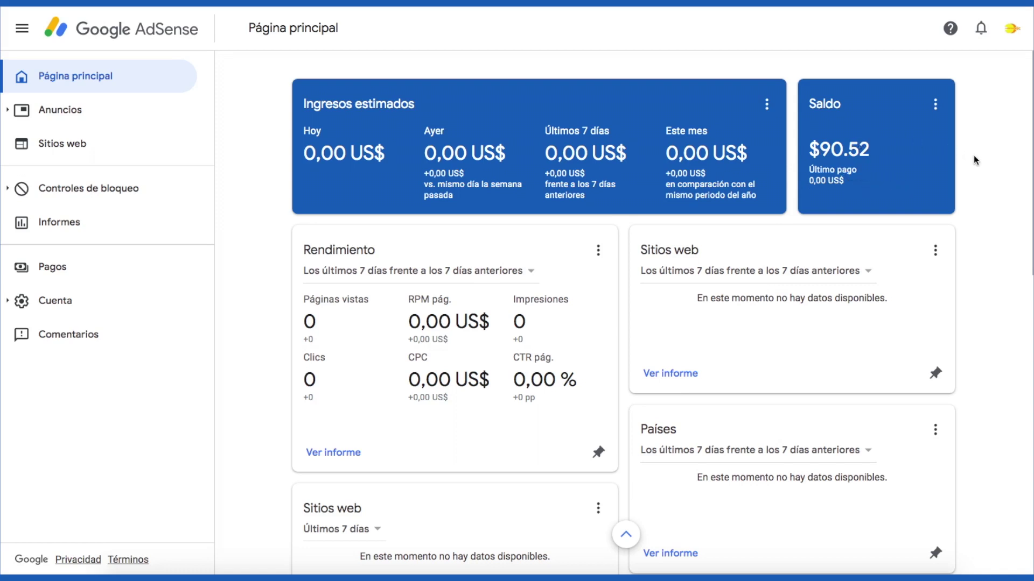
Open the payments page and start adding a payment method for receiving the earnings.
{"action": "left_click", "coordinate": [74, 276]}
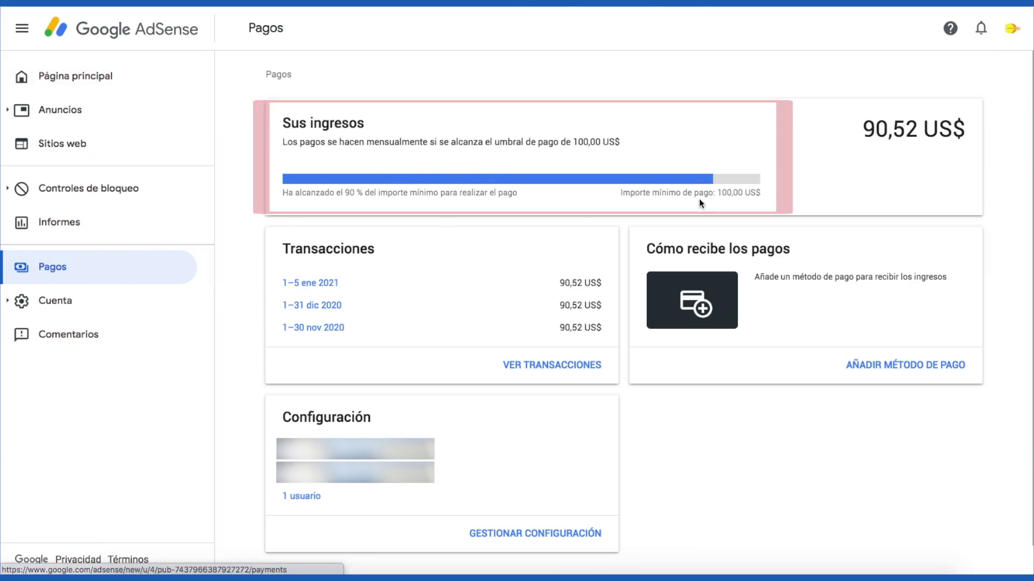
{"action": "left_click_drag", "start_coordinate": [864, 129], "coordinate": [965, 130]}
{"action": "left_click", "coordinate": [884, 173]}
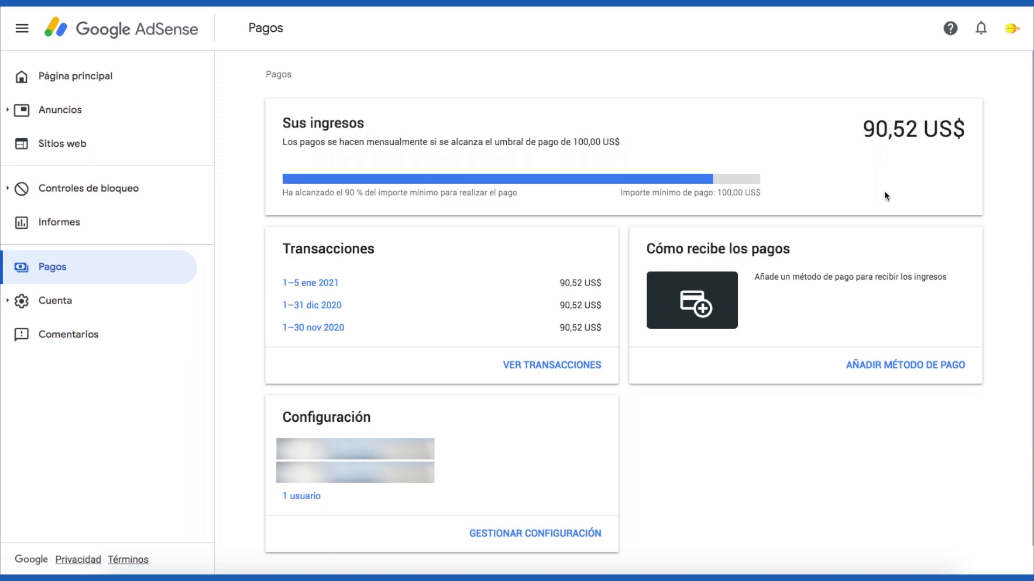
{"action": "left_click", "coordinate": [926, 365]}
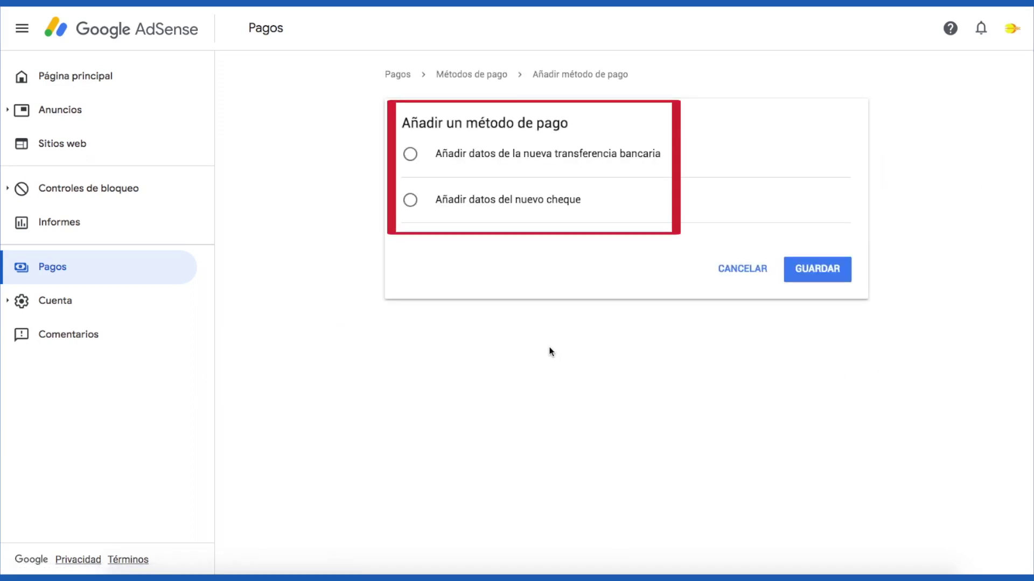
Choose to add new bank transfer details as the payment method.
{"action": "left_click", "coordinate": [467, 153]}
{"action": "left_click", "coordinate": [437, 201]}
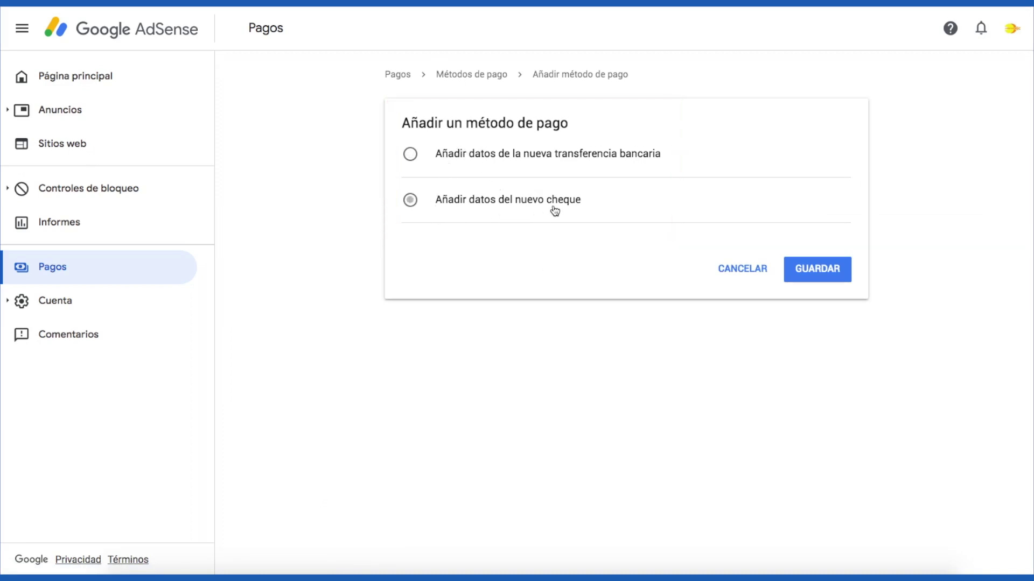
{"action": "left_click", "coordinate": [474, 162]}
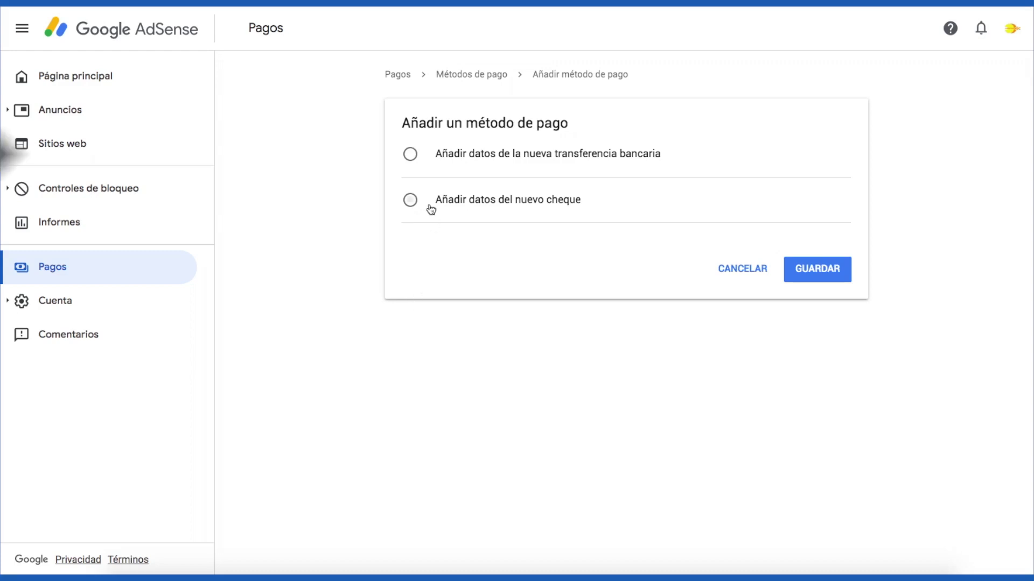
{"action": "left_click", "coordinate": [416, 157]}
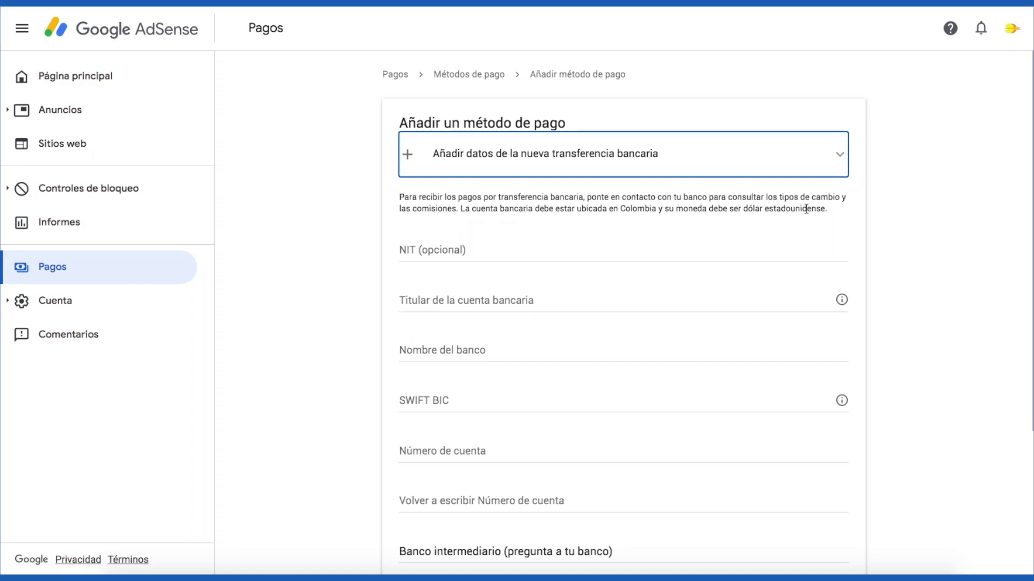
Leave the optional NIT blank and enter the bank account holder's full name.
{"action": "left_click", "coordinate": [488, 246]}
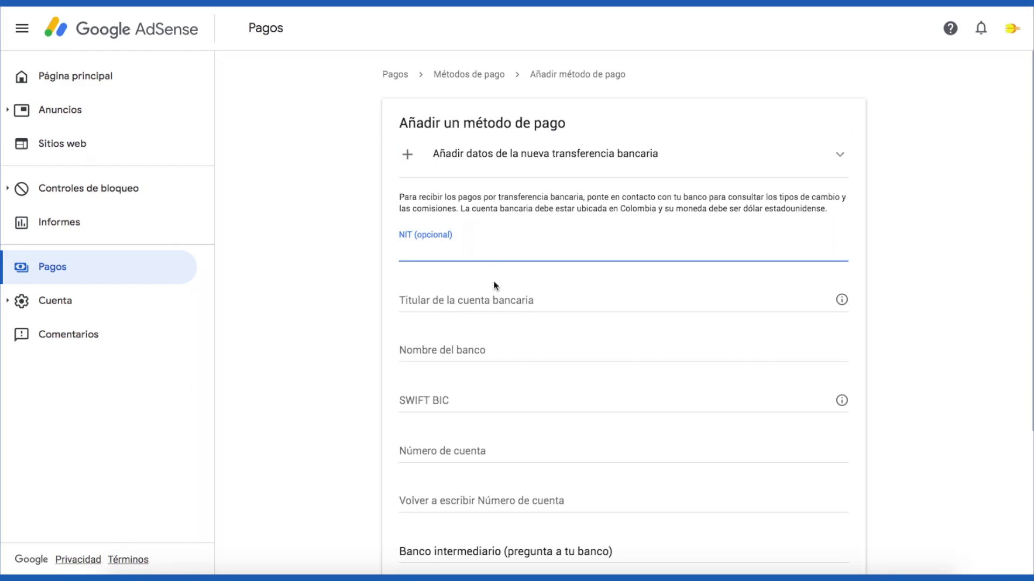
{"action": "left_click", "coordinate": [488, 299]}
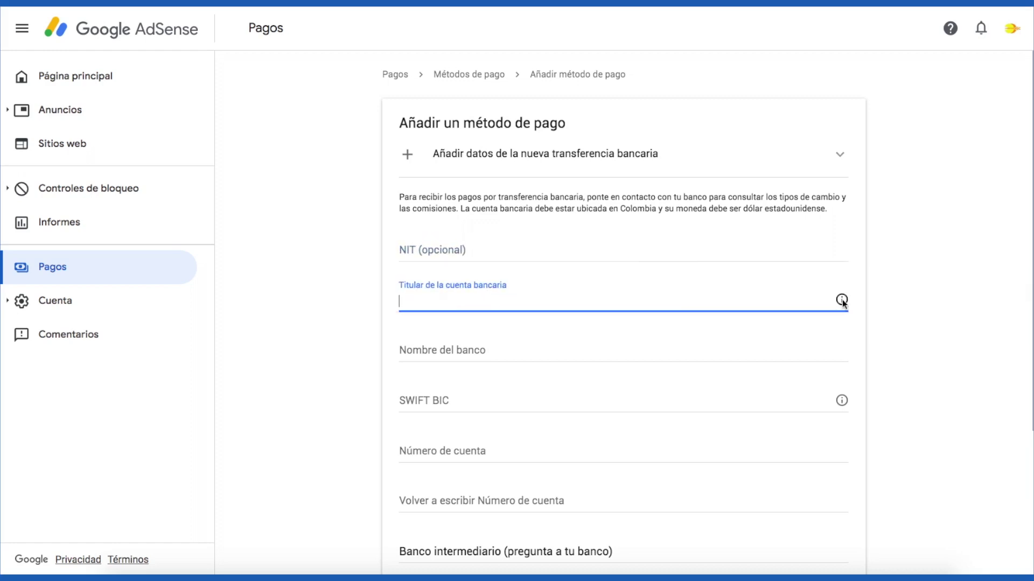
{"action": "mouse_move", "coordinate": [842, 299]}
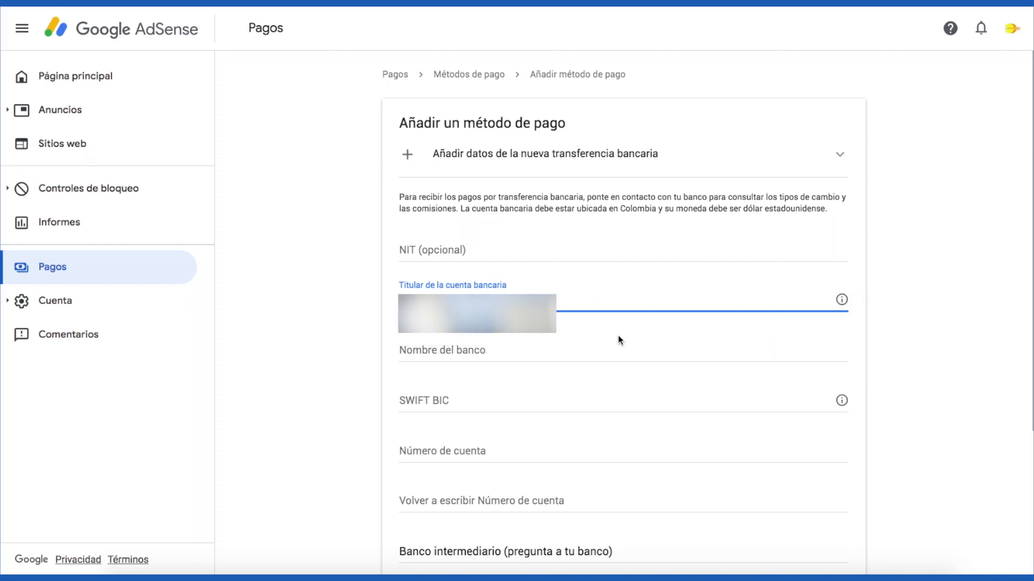
Enter Bancolombia as the bank name in the bank transfer details.
{"action": "left_click", "coordinate": [501, 351]}
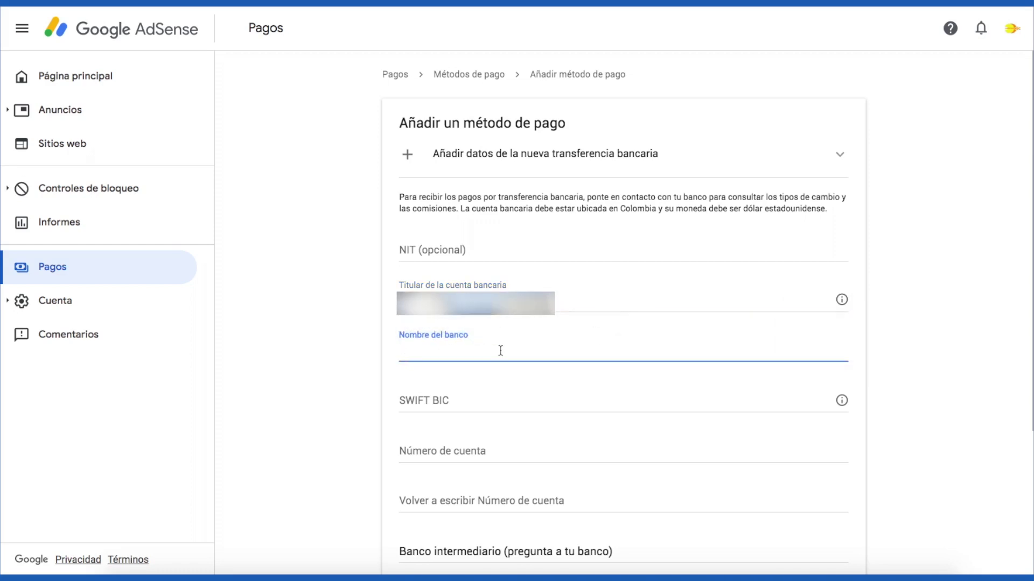
{"action": "type", "text": "Bancolo,bia"}
{"action": "key", "text": "BackSpace"}
{"action": "key", "text": "BackSpace"}
{"action": "key", "text": "BackSpace"}
{"action": "key", "text": "BackSpace"}
{"action": "type", "text": "mbia"}
Enter COLOCOBM as the bank's SWIFT BIC code and view the help explanation for that field.
{"action": "left_click", "coordinate": [461, 401]}
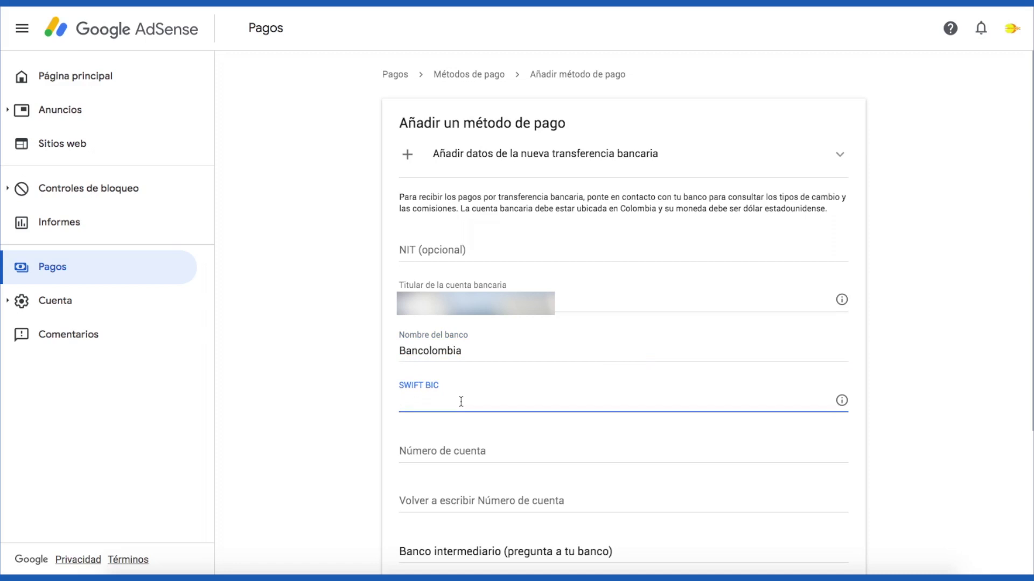
{"action": "type", "text": "COLOCOBM."}
{"action": "key", "text": "BackSpace"}
{"action": "left_click", "coordinate": [964, 411]}
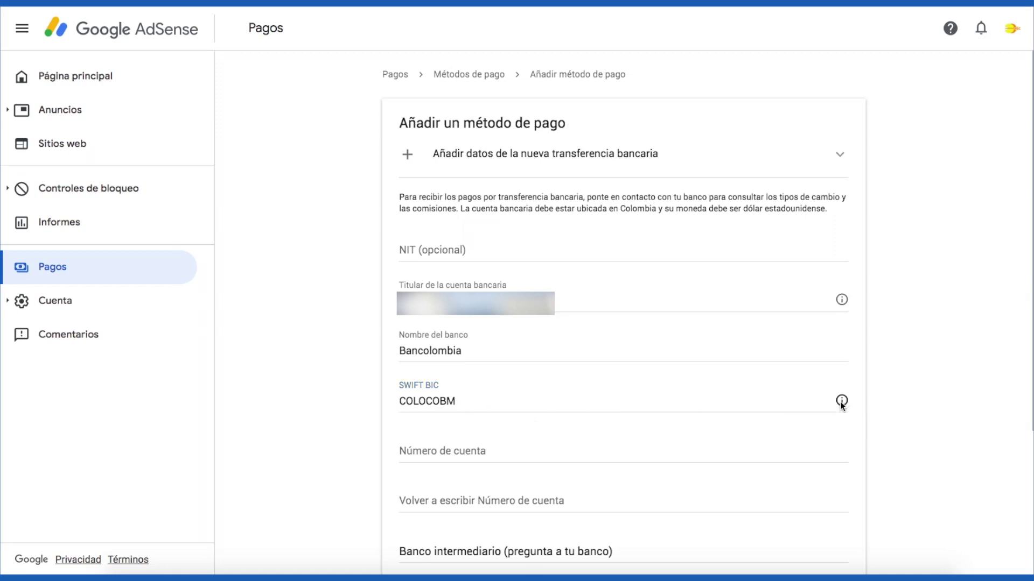
{"action": "mouse_move", "coordinate": [841, 402]}
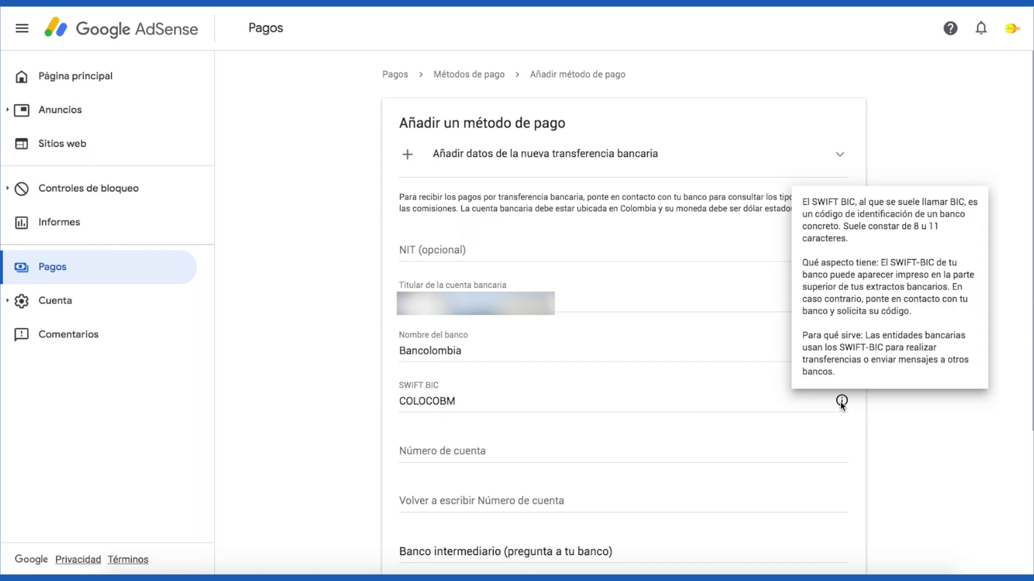
Enter the bank account number and repeat it in the confirmation field.
{"action": "left_click", "coordinate": [577, 453]}
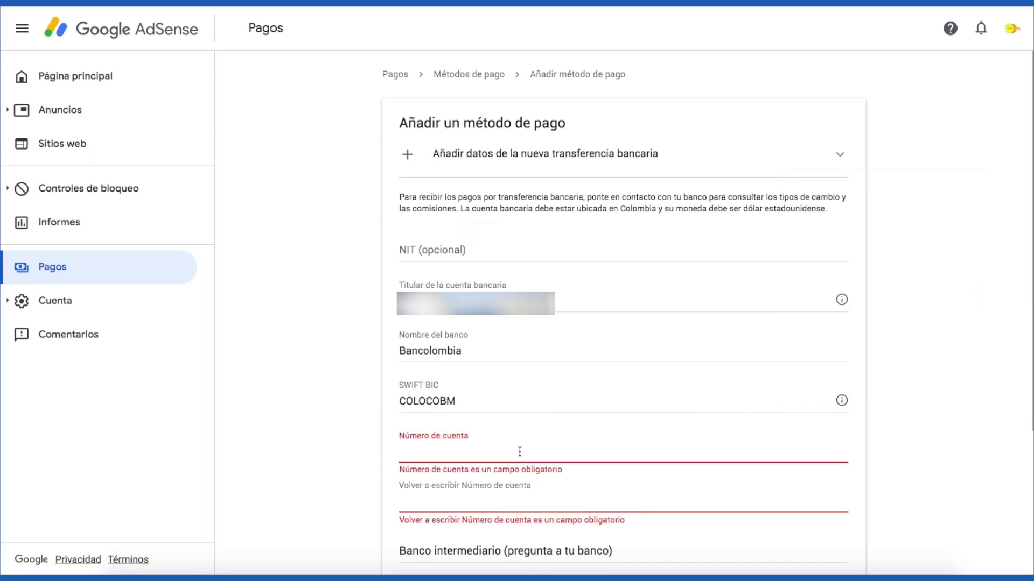
{"action": "key", "text": "ctrl+v"}
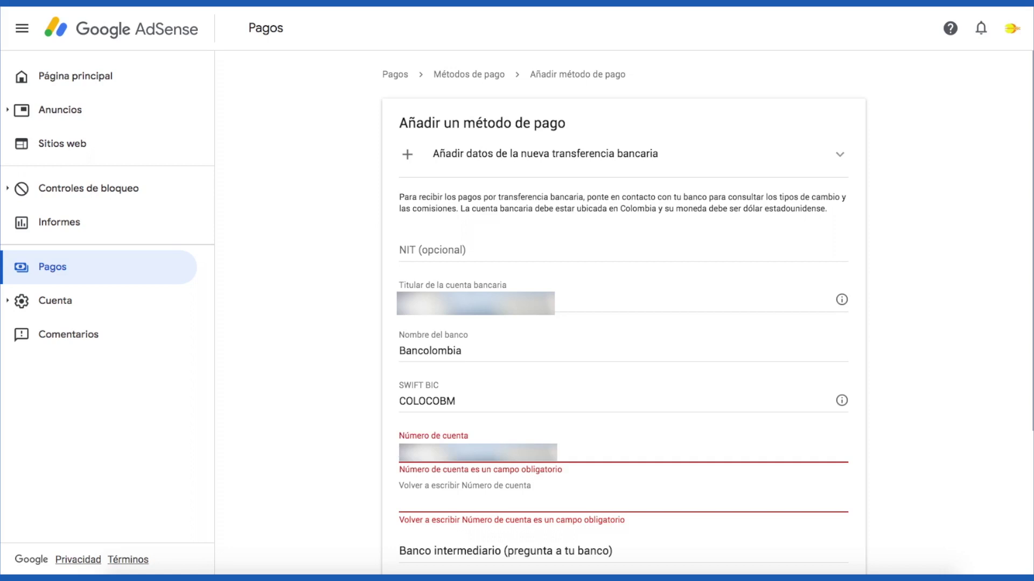
{"action": "key", "text": "ctrl+v"}
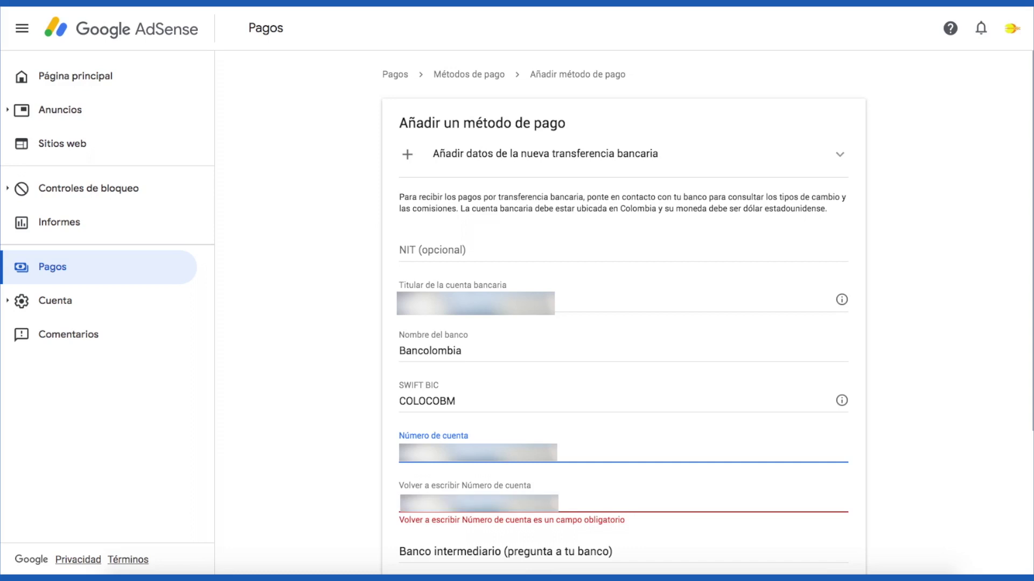
{"action": "left_click", "coordinate": [400, 504]}
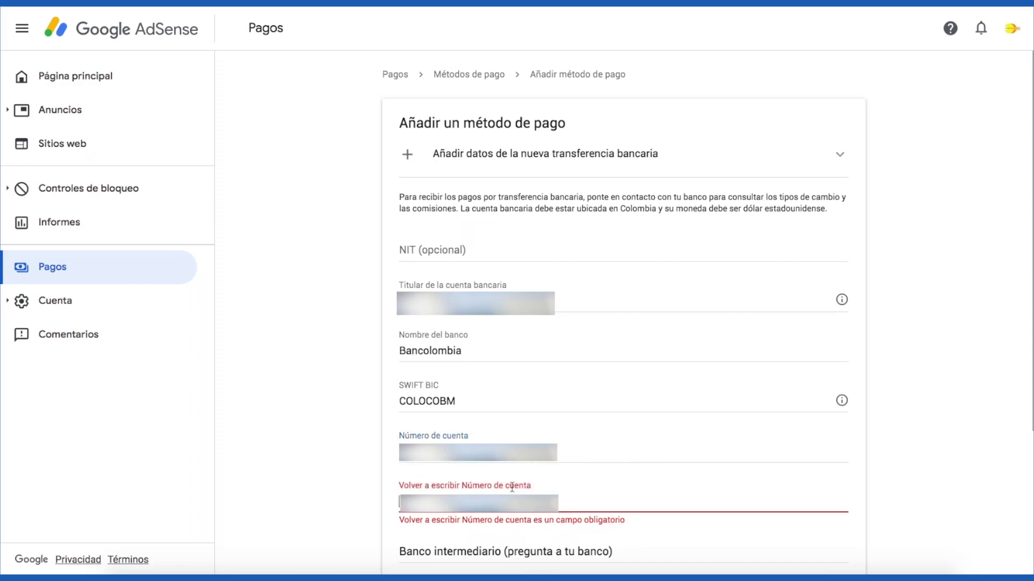
{"action": "left_click", "coordinate": [400, 444]}
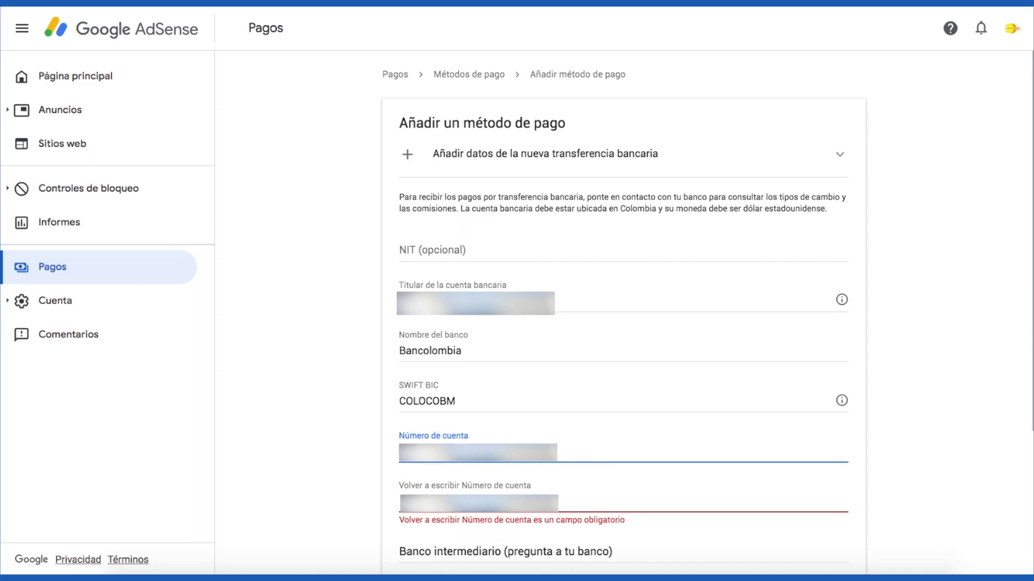
{"action": "left_click", "coordinate": [400, 503]}
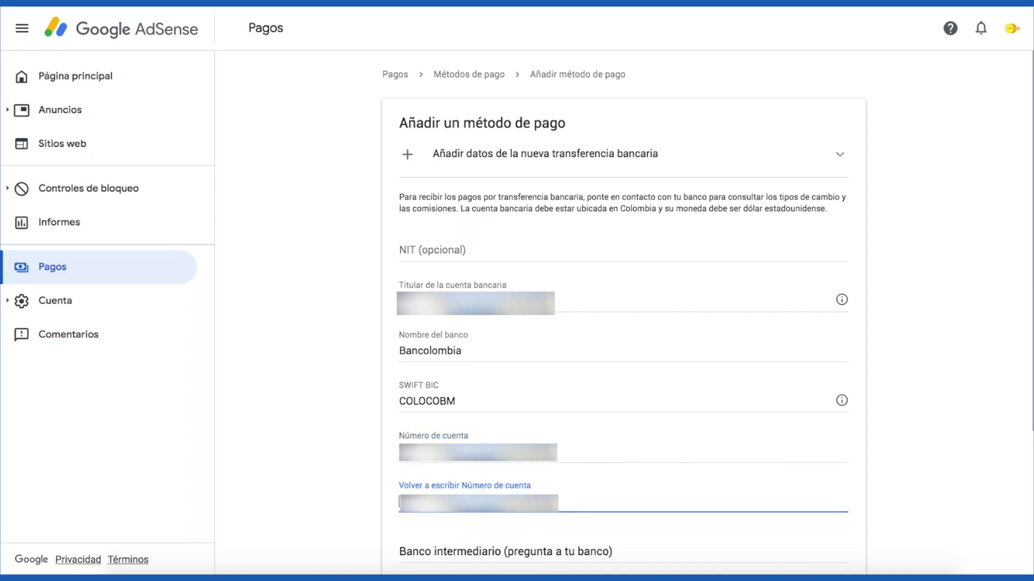
Save the completed bank transfer details as a payment method.
{"action": "scroll", "coordinate": [897, 460], "scroll_direction": "down", "scroll_amount": 3}
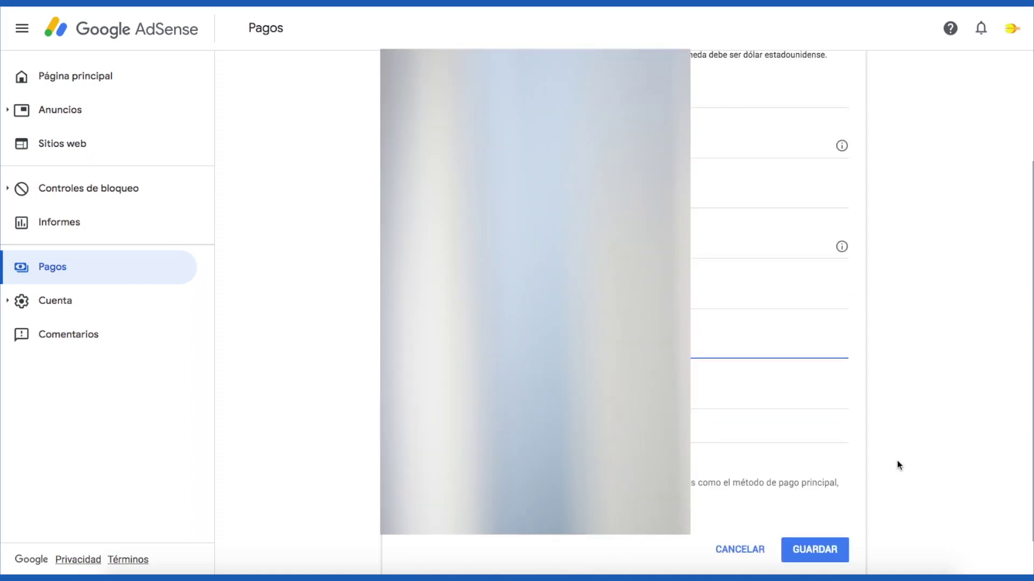
{"action": "scroll", "coordinate": [912, 447], "scroll_direction": "down", "scroll_amount": 1}
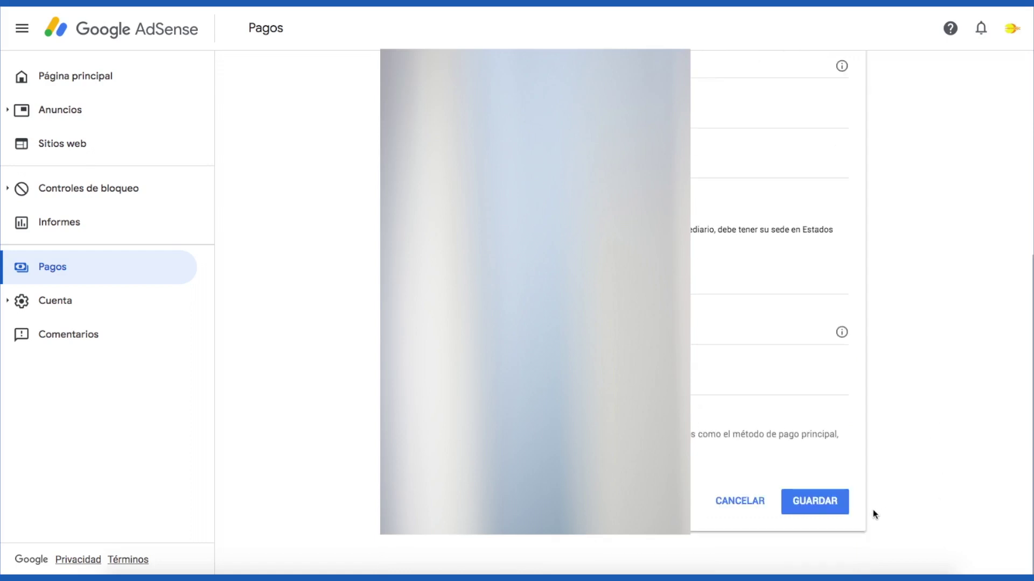
{"action": "left_click", "coordinate": [819, 501]}
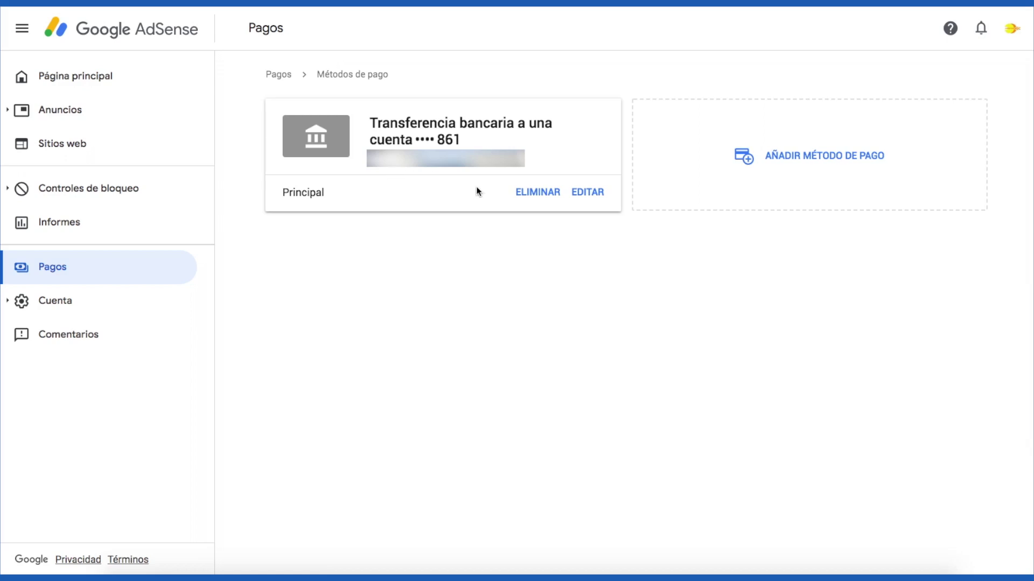
Return to the account's home page and reload it.
{"action": "left_click", "coordinate": [61, 89]}
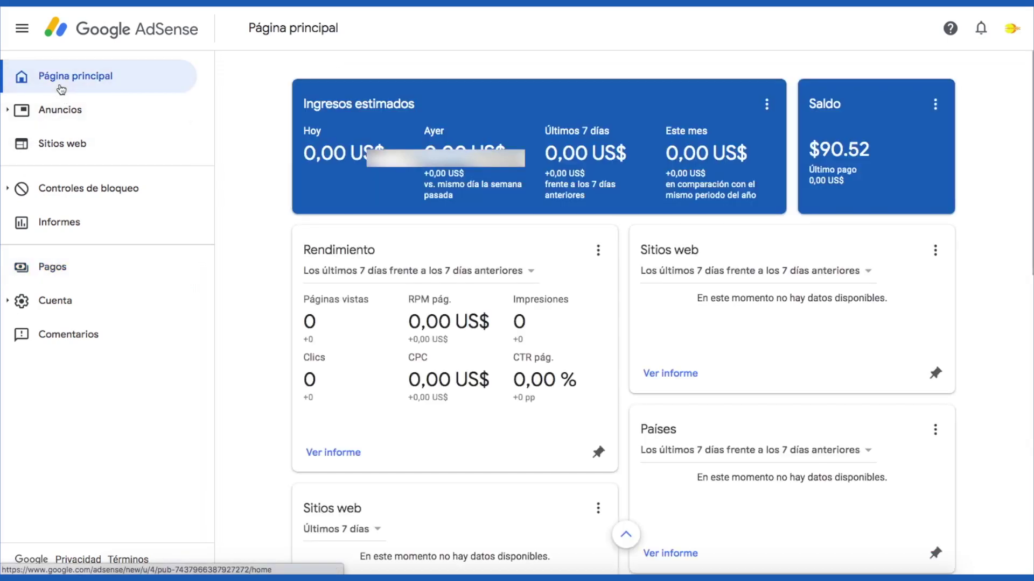
{"action": "left_click", "coordinate": [47, 21]}
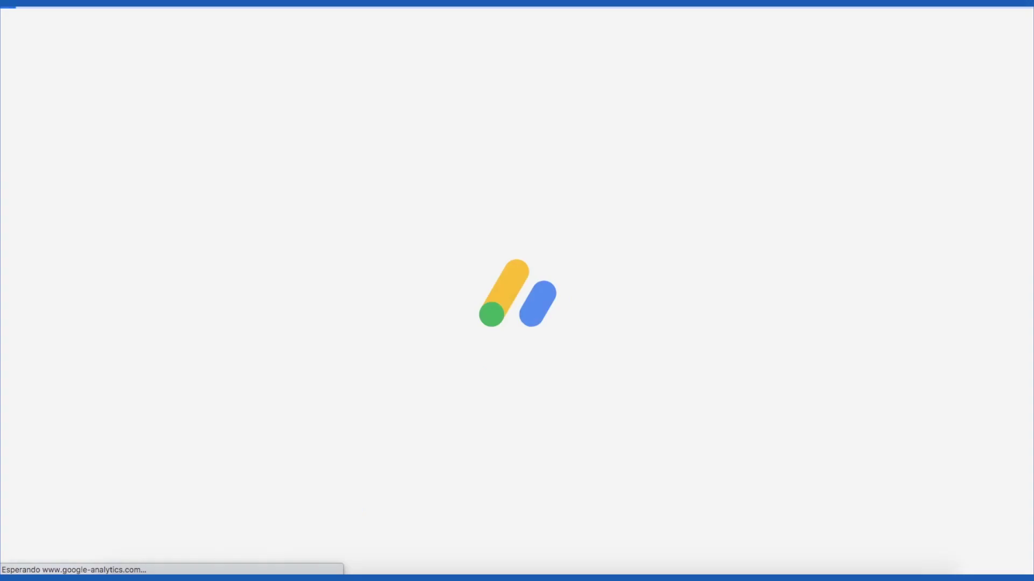